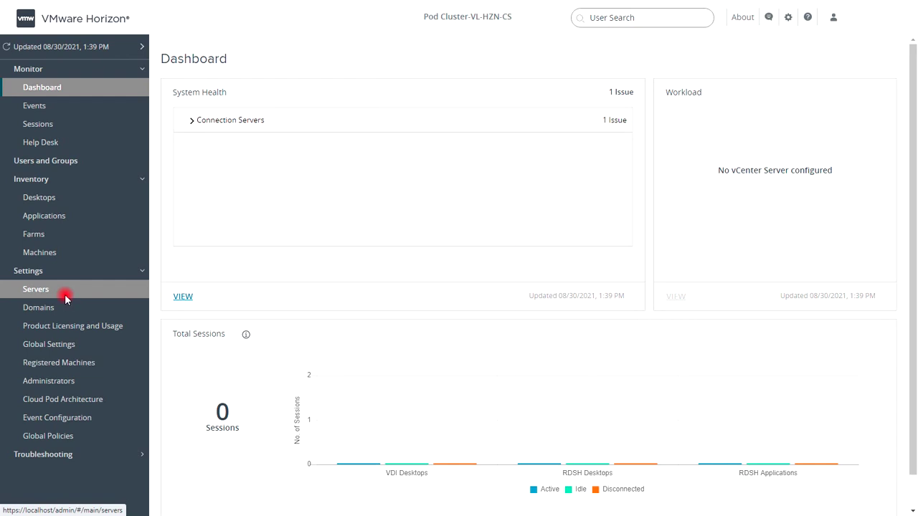
# Go to the Servers settings page and start adding a new vCenter server
pyautogui.click(65, 298)
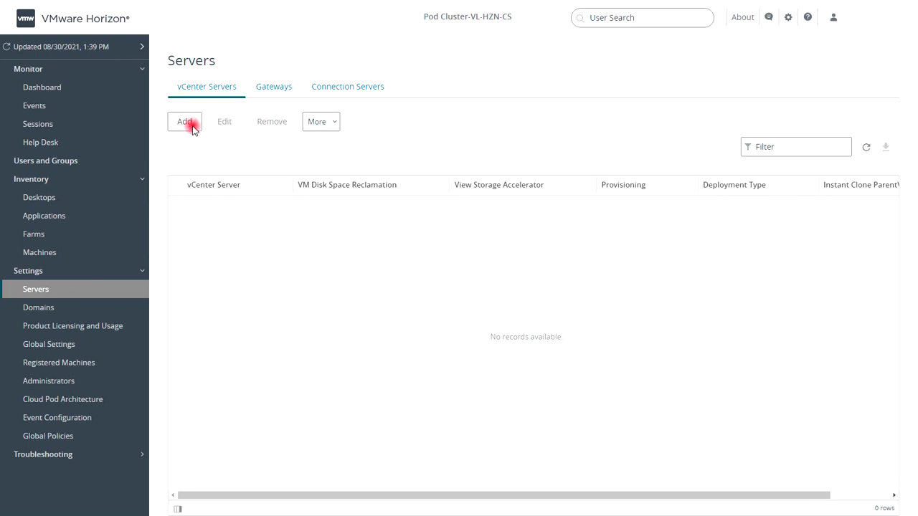
pyautogui.click(191, 124)
# Enter vcsa.hosp.vim as the vCenter server address in the Add vCenter Server form
pyautogui.click(188, 126)
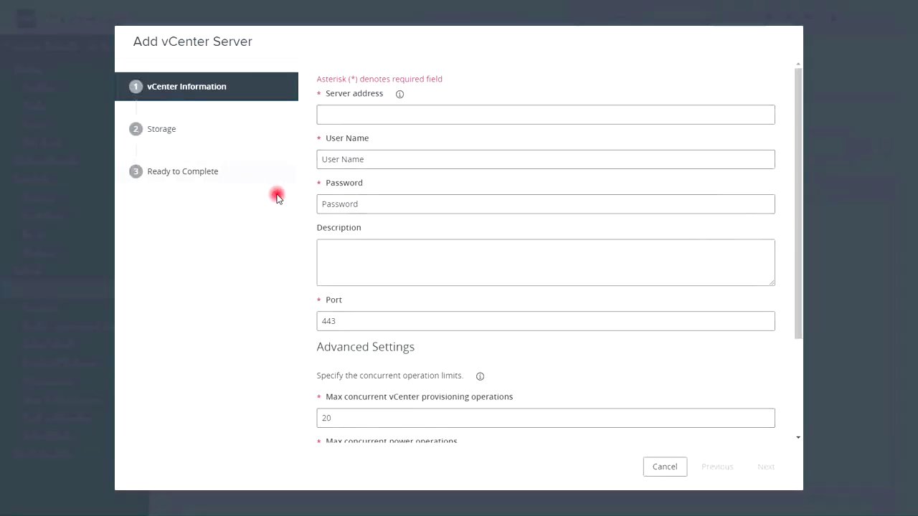
pyautogui.click(326, 117)
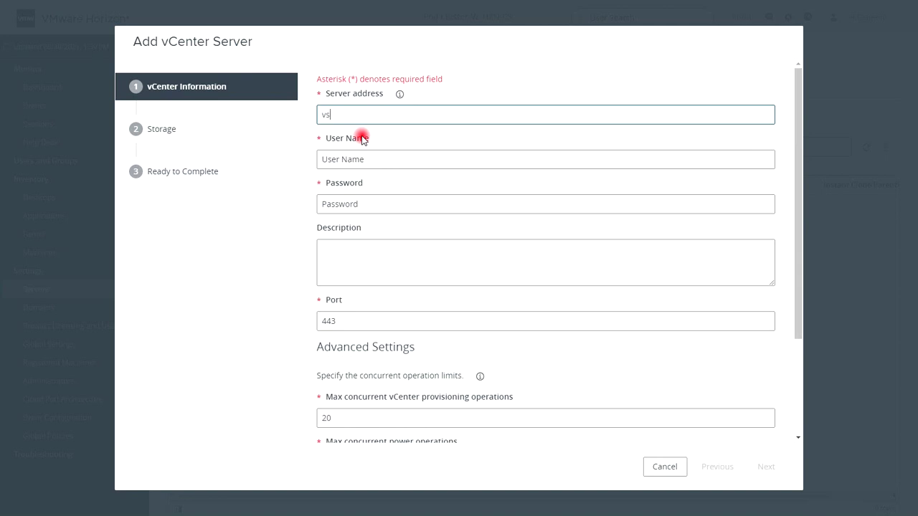
pyautogui.write('vcsa.hosp.vim')
pyautogui.press('Tab')
pyautogui.press('Tab')
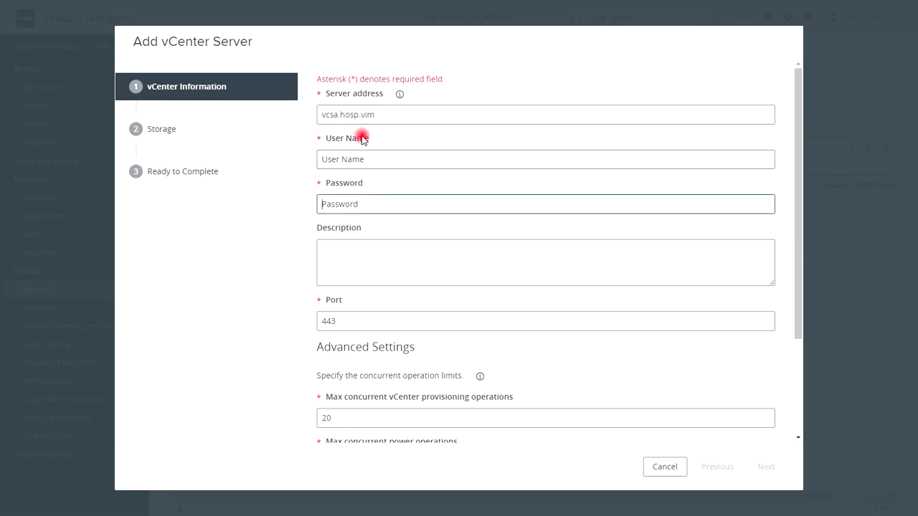
pyautogui.hotkey('shift', 'Tab')
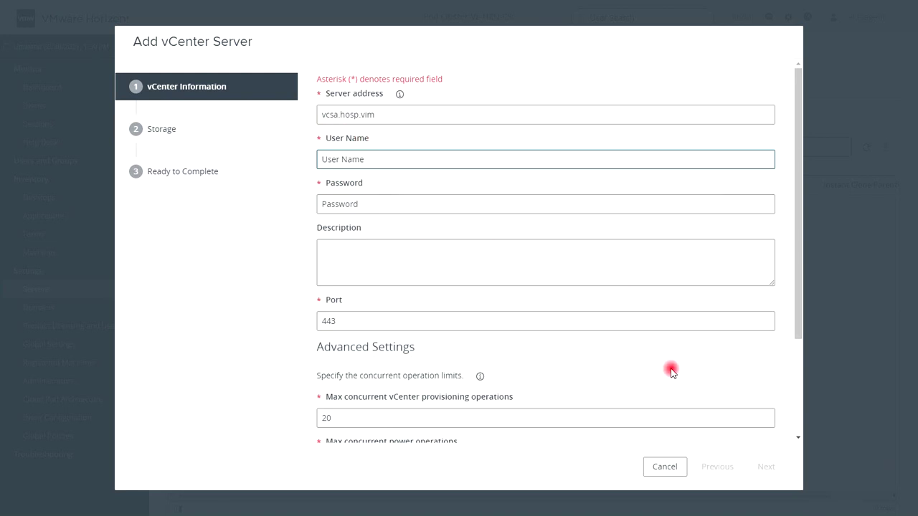
pyautogui.hotkey('shift', 'Tab')
# Fill in the service account user name, its password, and the description VCSA
pyautogui.click(387, 159)
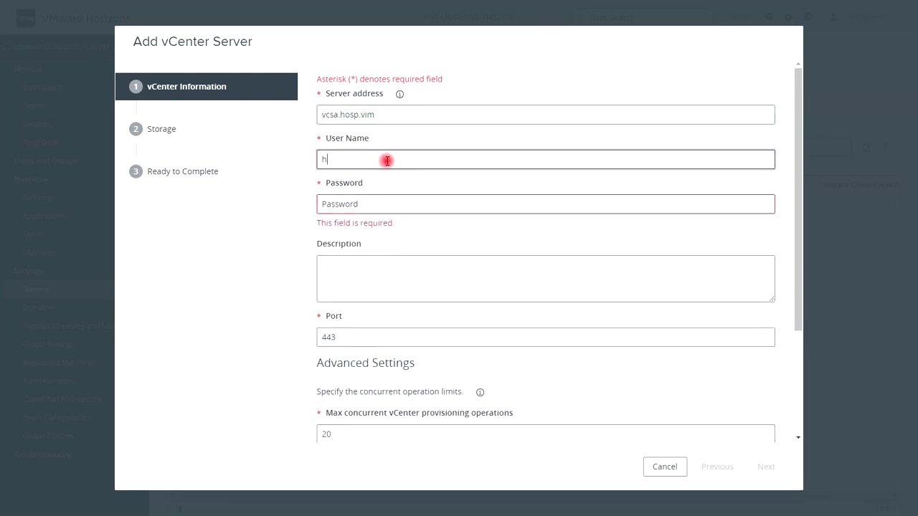
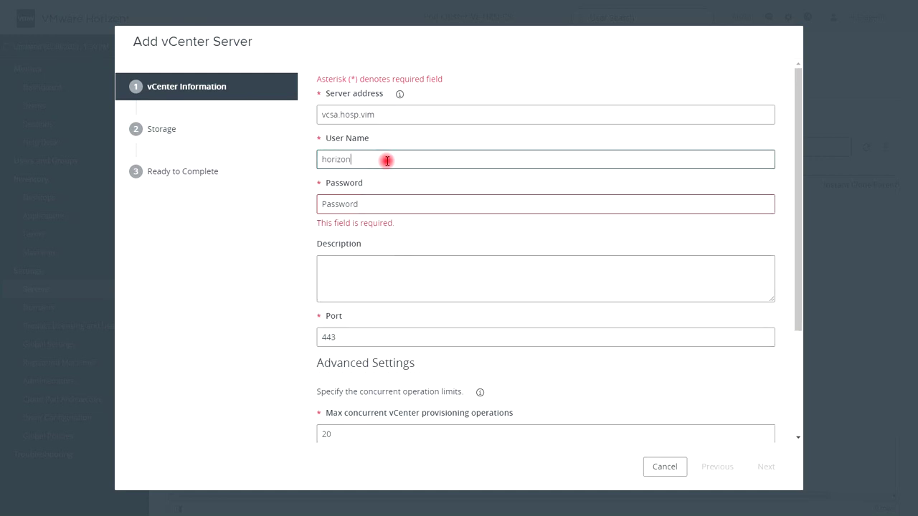
pyautogui.press('Tab')
pyautogui.write('••••••••••••')
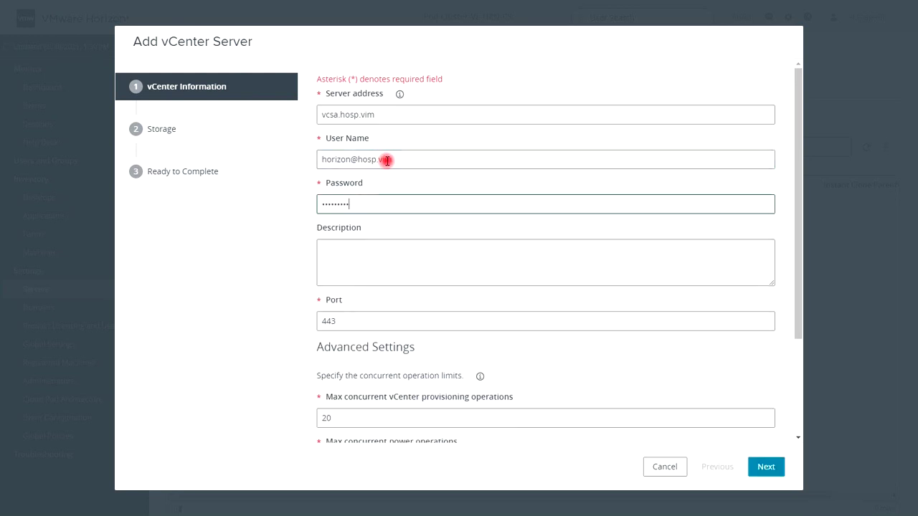
pyautogui.press('Tab')
pyautogui.write('VCSA')
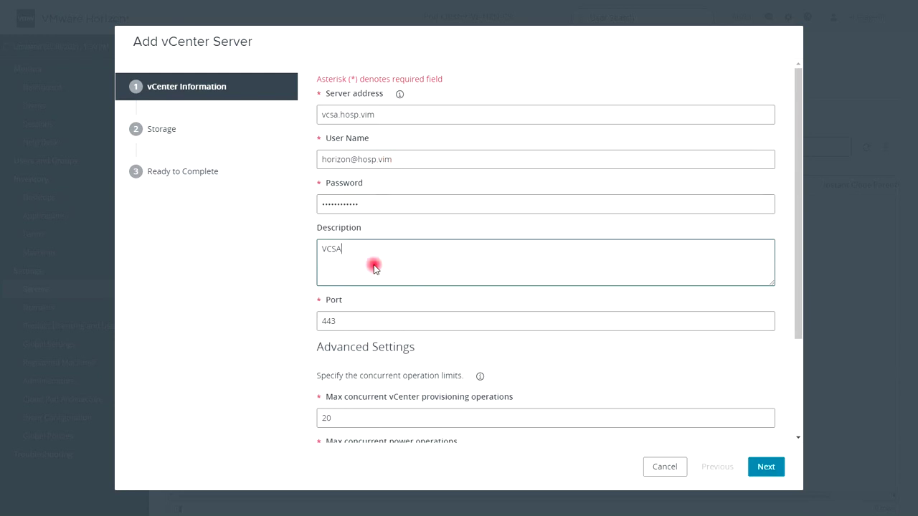
pyautogui.scroll(-3, 402, 315)
# View and accept vcsa.hosp.vim's invalid certificate, then continue past the Storage step
pyautogui.click(765, 467)
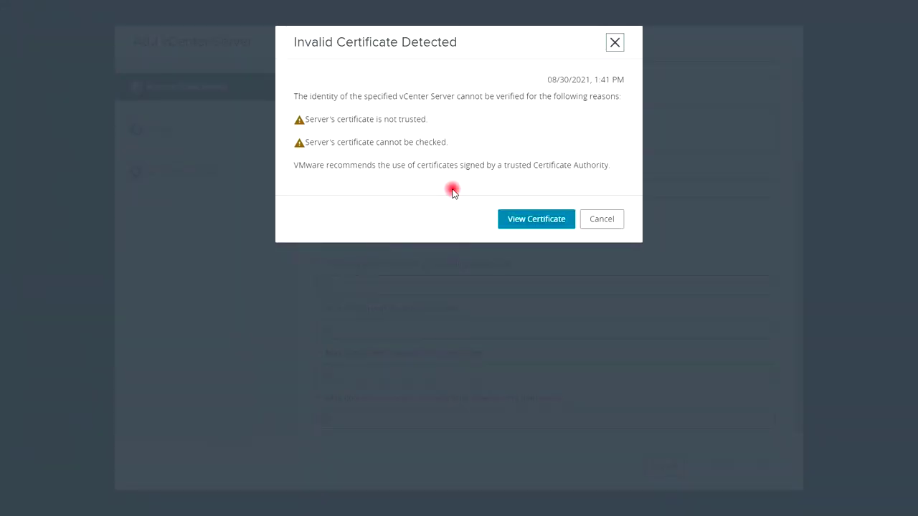
pyautogui.click(537, 219)
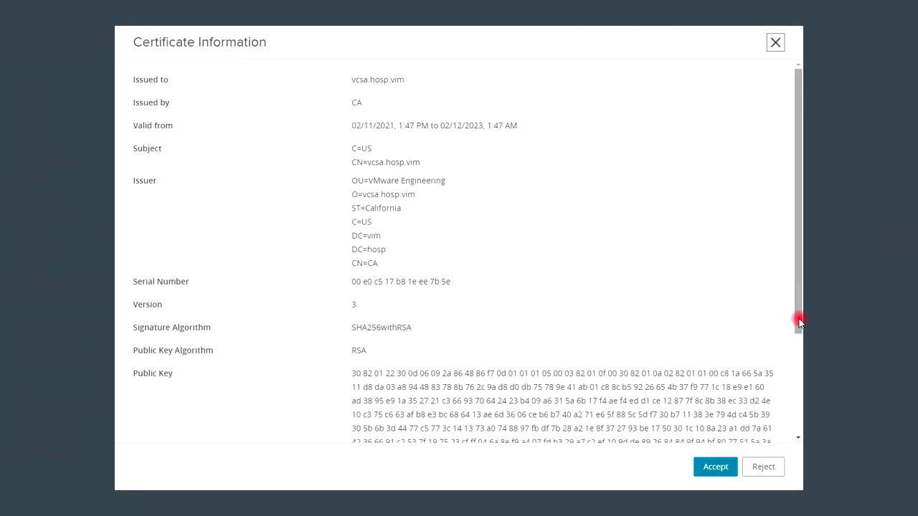
pyautogui.moveTo(800, 322); pyautogui.dragTo(801, 430)
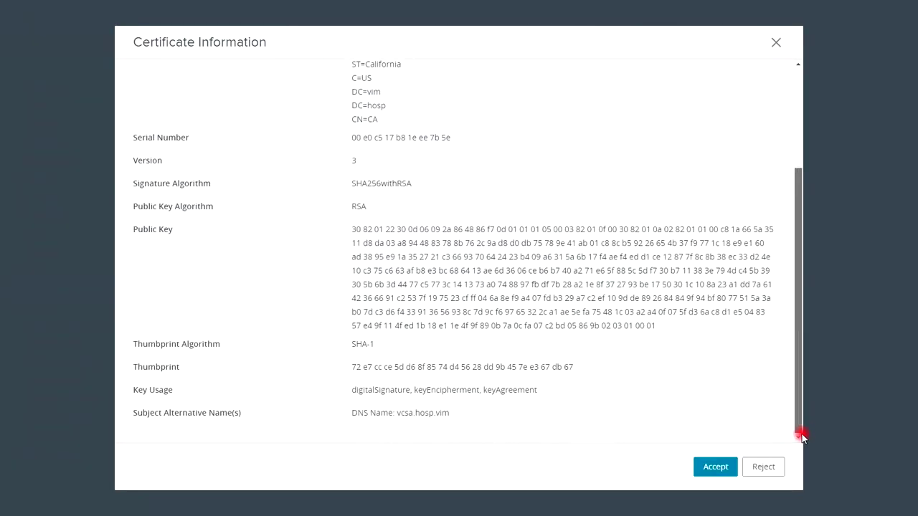
pyautogui.click(715, 467)
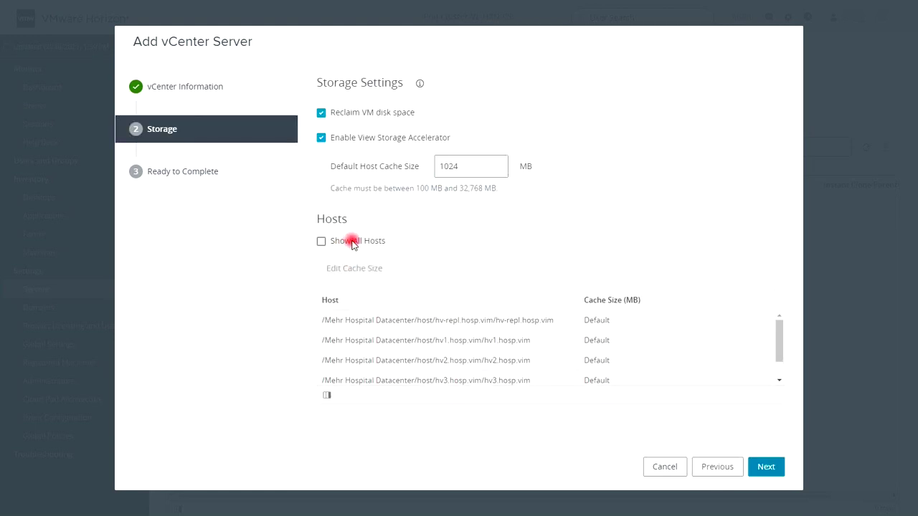
pyautogui.click(774, 468)
# Submit the vcsa.hosp.vim registration from the Ready to Complete summary
pyautogui.click(774, 468)
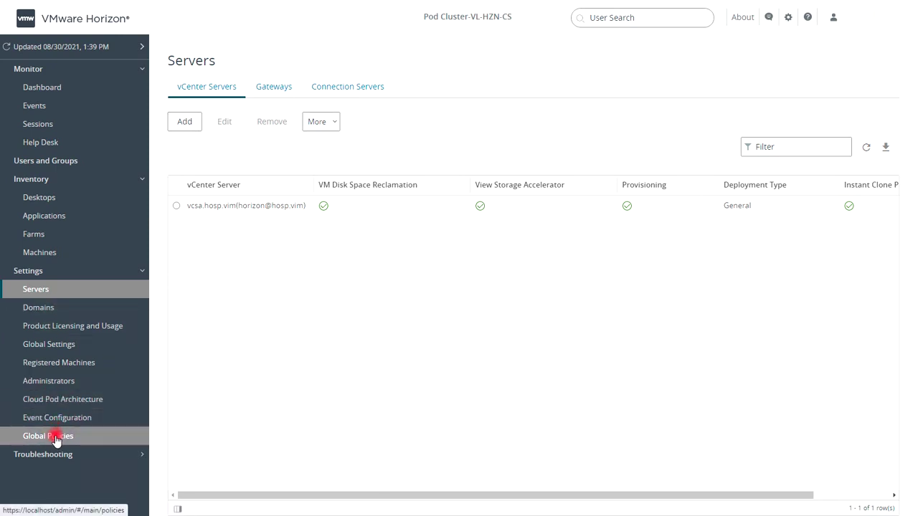
# Edit the event database, entering server vl-mon1\orion and database name HZN-EDB
pyautogui.click(66, 418)
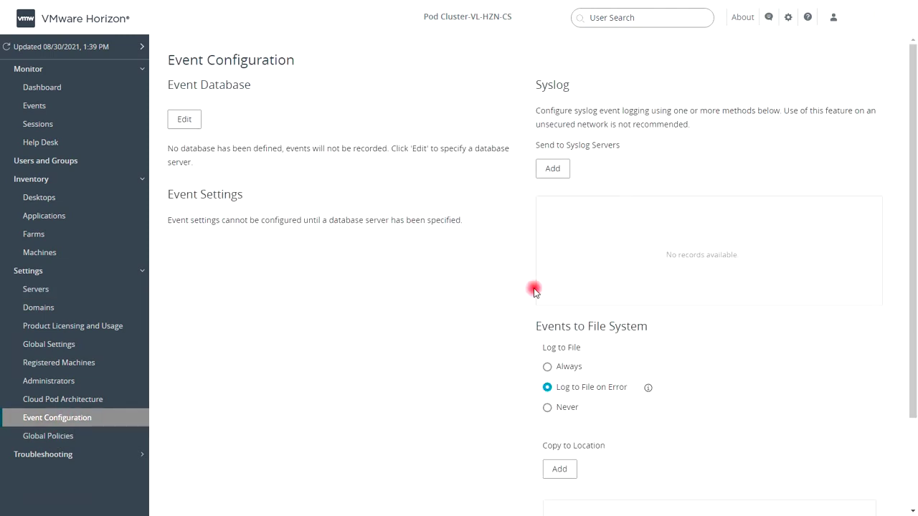
pyautogui.click(188, 118)
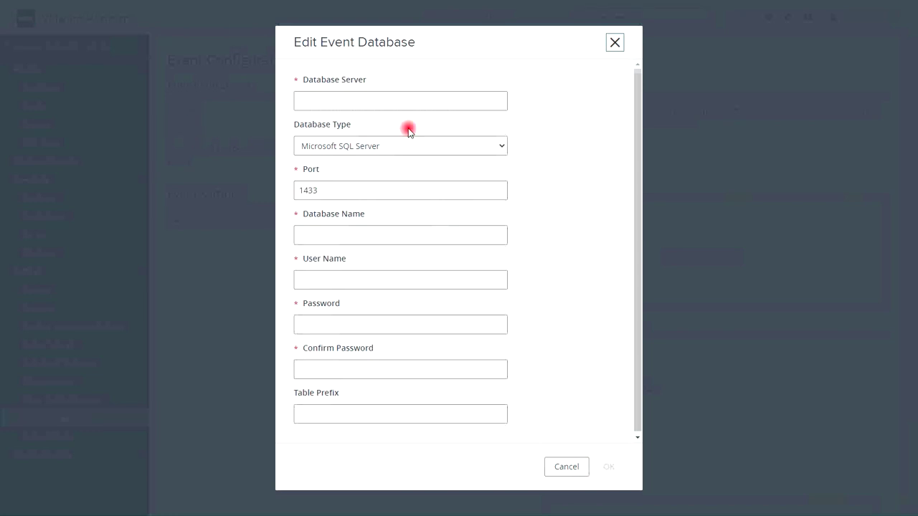
pyautogui.click(407, 99)
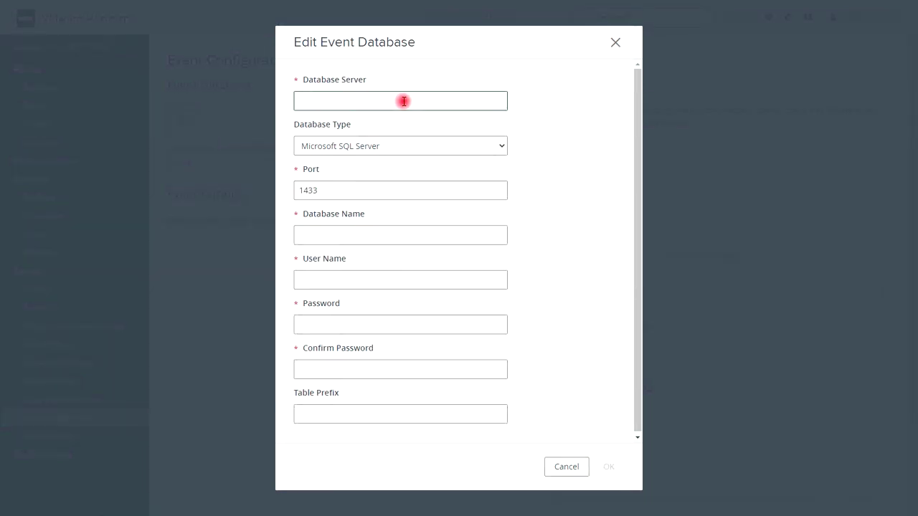
pyautogui.write('vl-mon1\\orion')
pyautogui.press('Tab')
pyautogui.press('Tab')
pyautogui.press('Tab')
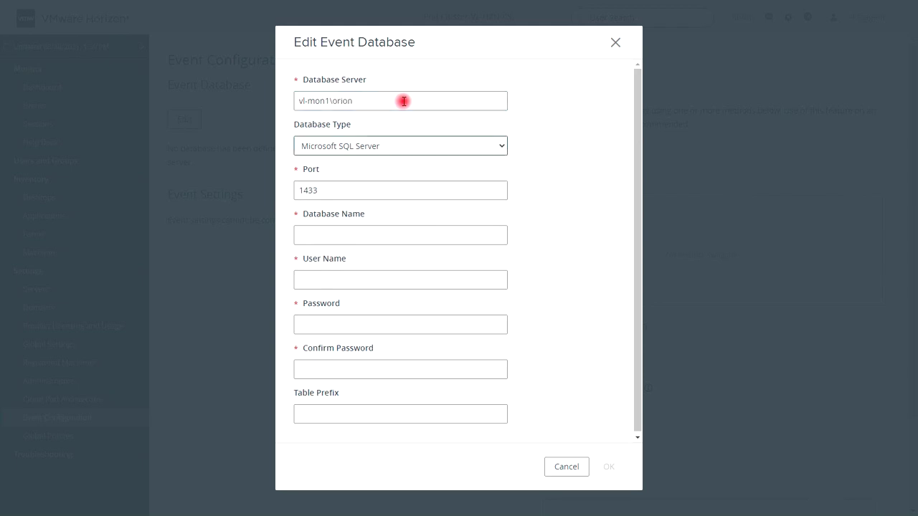
pyautogui.write('HZN')
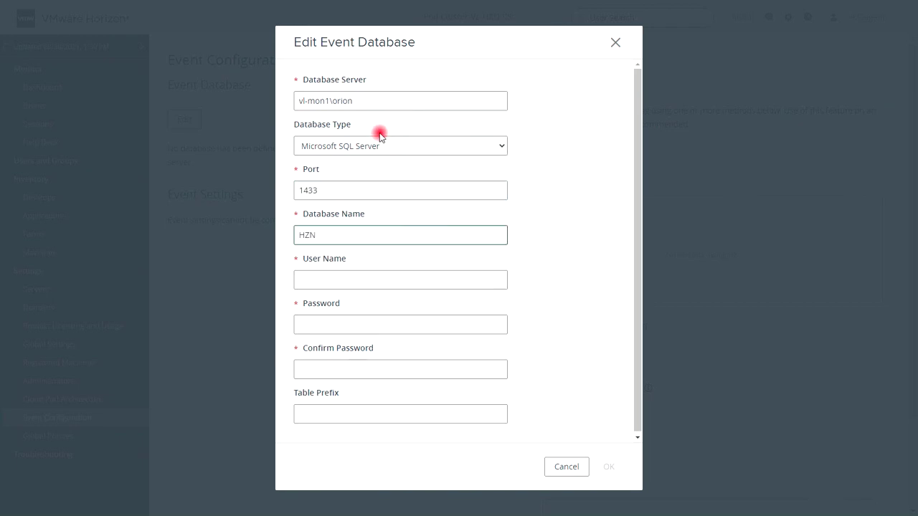
pyautogui.write('-EDB')
# Enter the database login name and password, then save the event database settings
pyautogui.press('Tab')
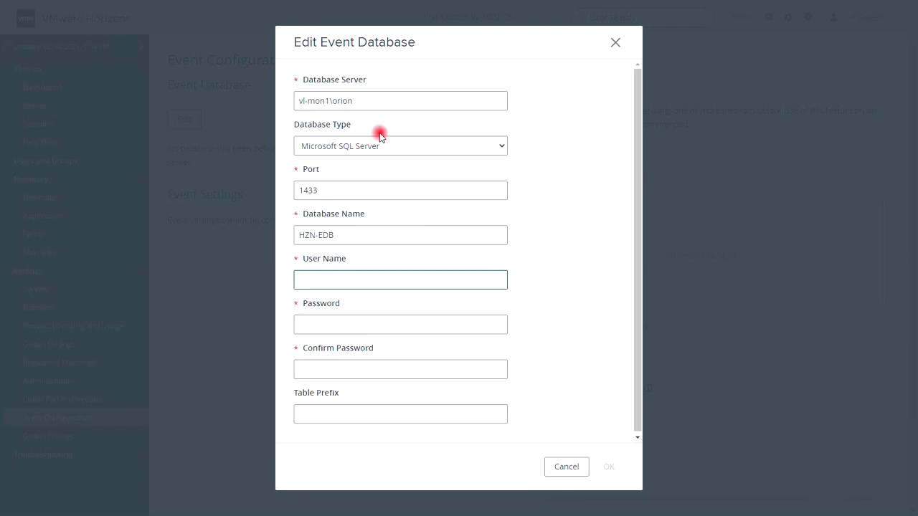
pyautogui.write('HZN_DBA')
pyautogui.press('Tab')
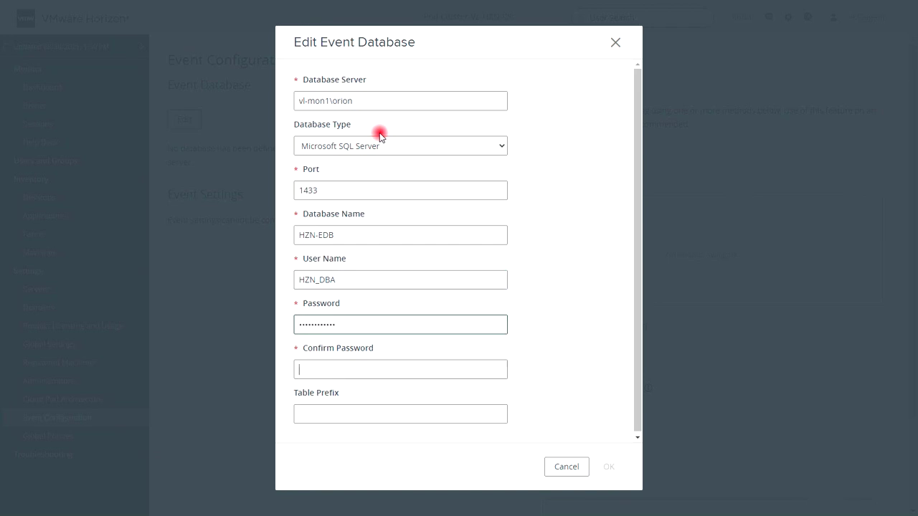
pyautogui.write('************')
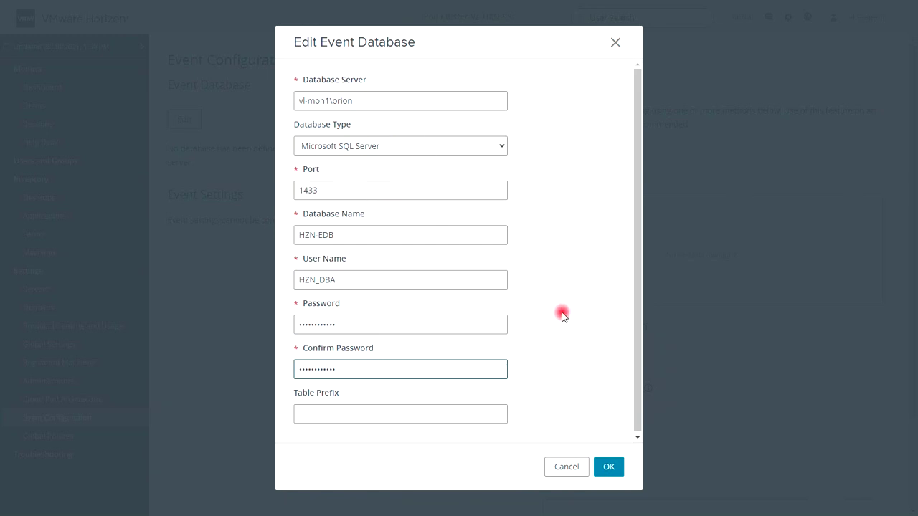
pyautogui.scroll(-1, 514, 369)
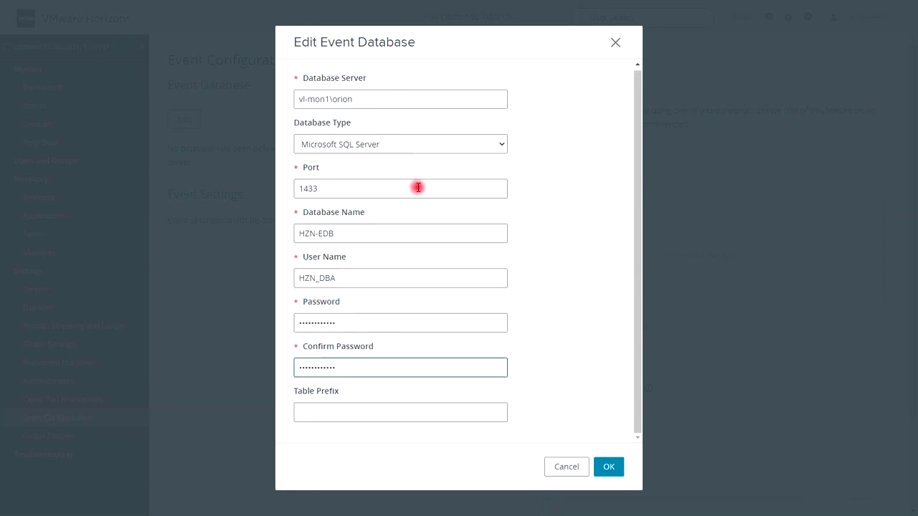
pyautogui.click(610, 466)
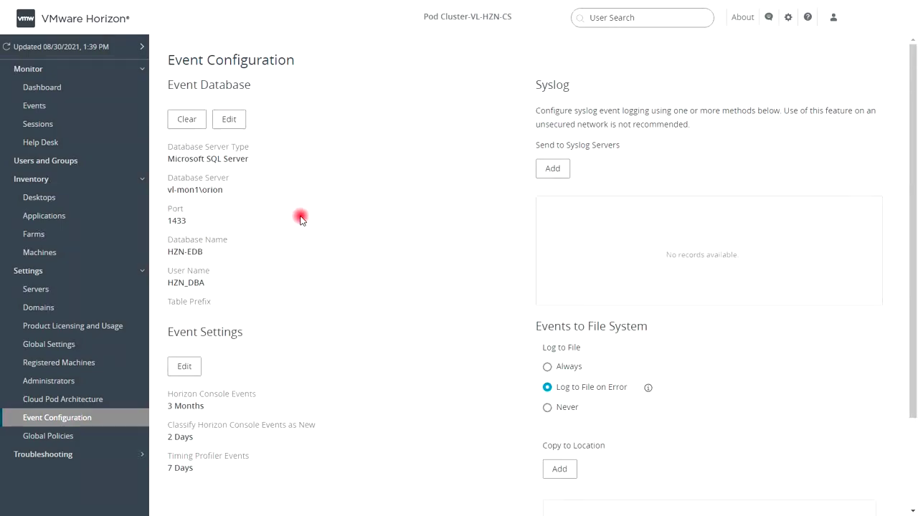
# Review the saved Event Configuration showing HZN-EDB on vl-mon1\orion, port 1433
pyautogui.scroll(-3, 311, 302)
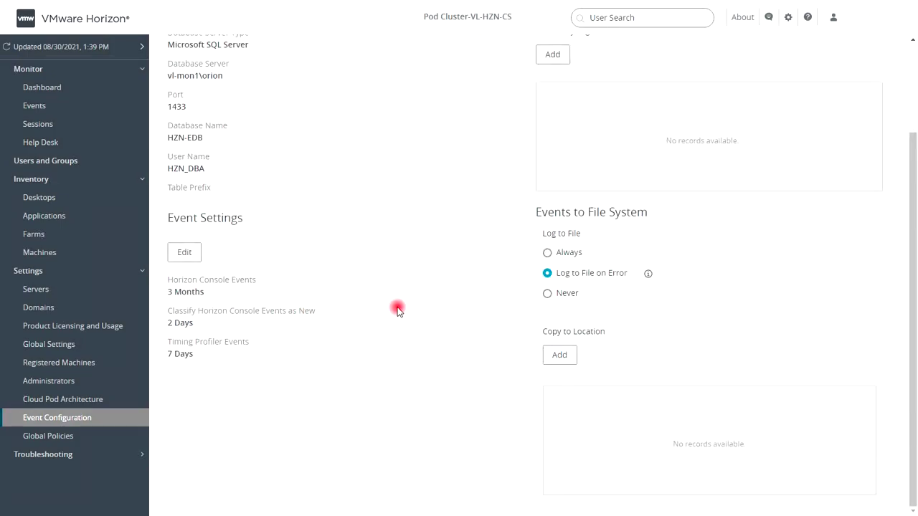
pyautogui.scroll(3, 372, 300)
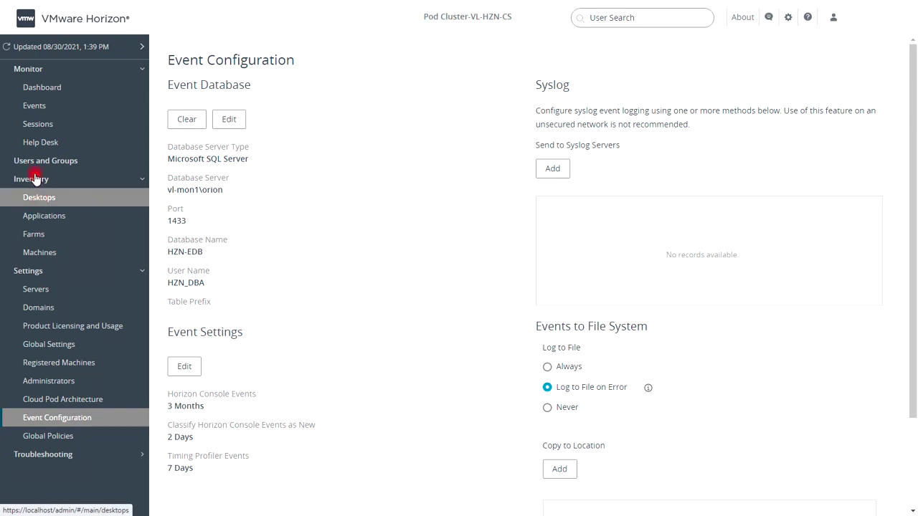
# Export the Monitor > Events list to Excel and open ExcelReport (1).xlsx
pyautogui.click(36, 105)
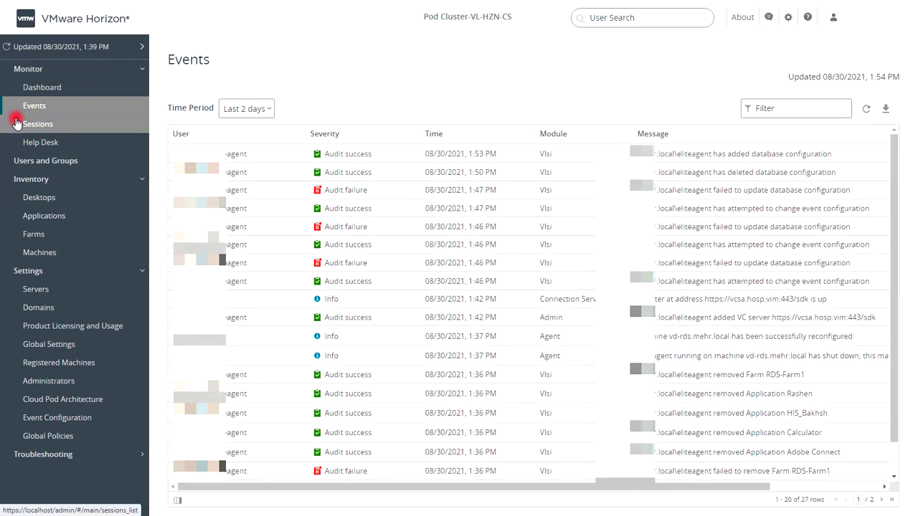
pyautogui.moveTo(832, 153); pyautogui.dragTo(712, 153)
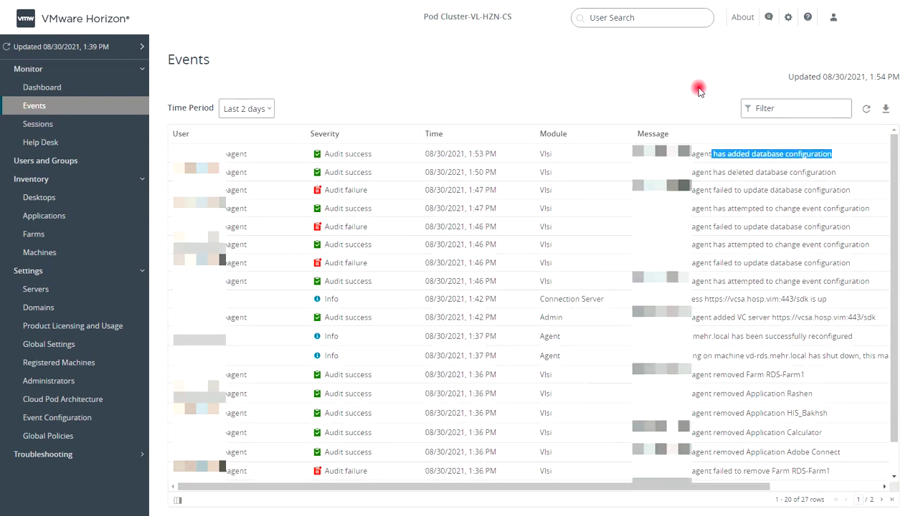
pyautogui.click(882, 112)
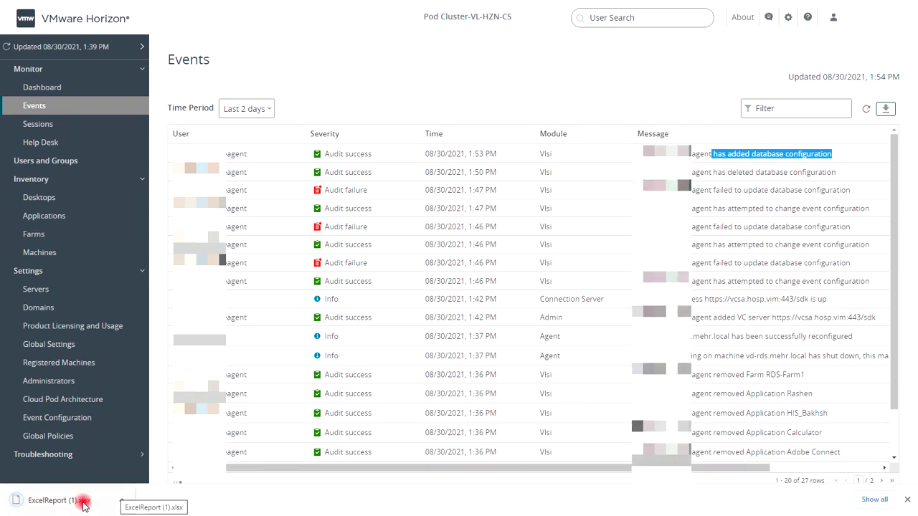
pyautogui.click(25, 500)
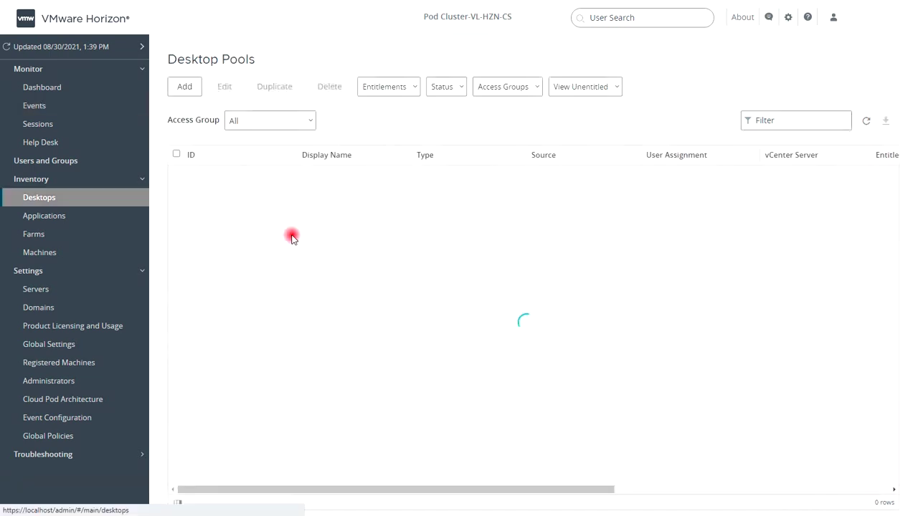